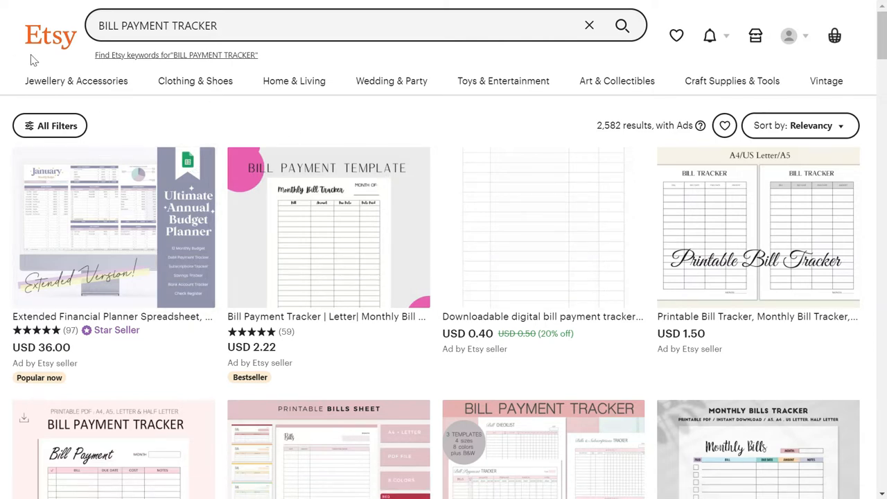
Step: Look through the Etsy search results for bill payment tracker layouts, styles and prices
scroll(3, 113, down, 2)
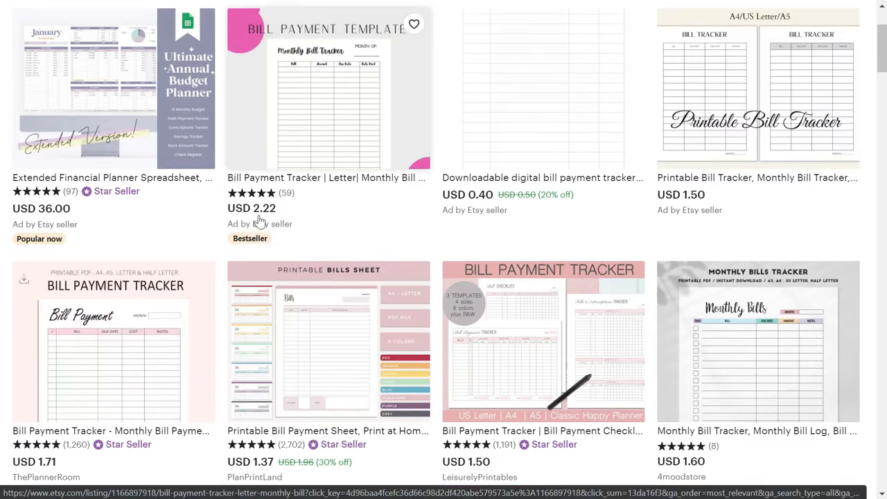
scroll(697, 134, down, 1)
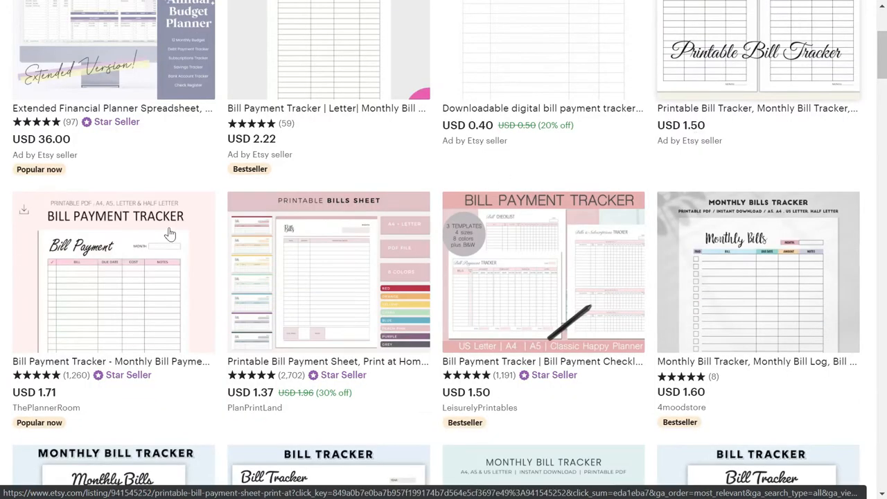
scroll(388, 324, down, 2)
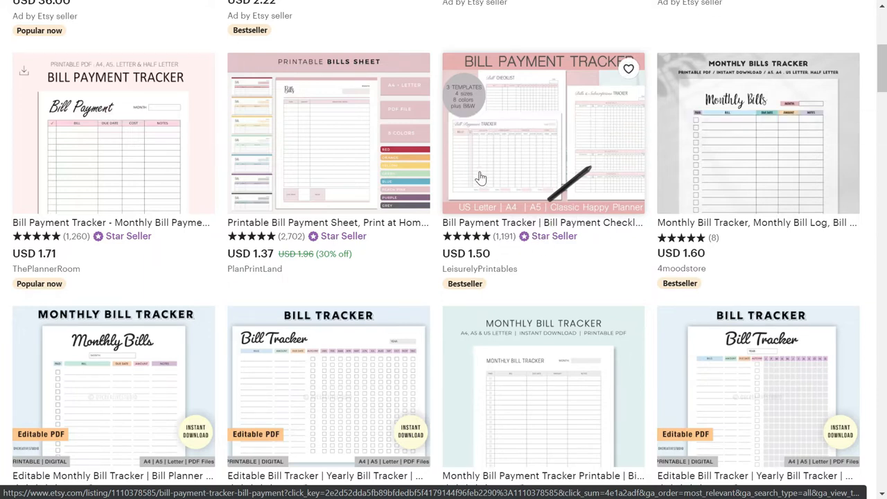
scroll(164, 273, up, 5)
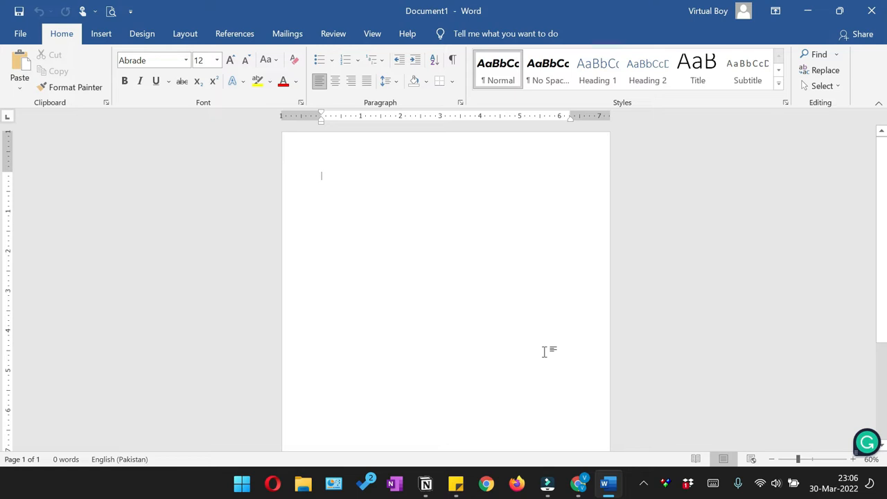
Step: Switch to the blank Word document and set its paper size to A4
key(ctrl+a)
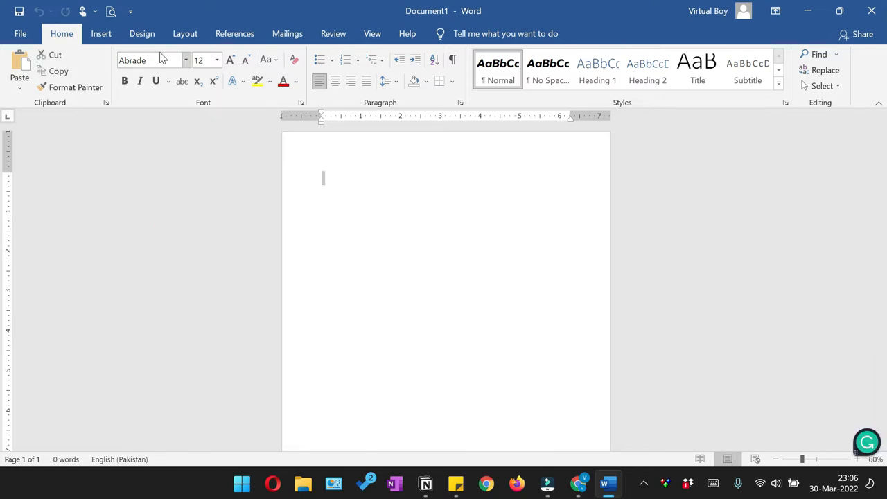
click(185, 33)
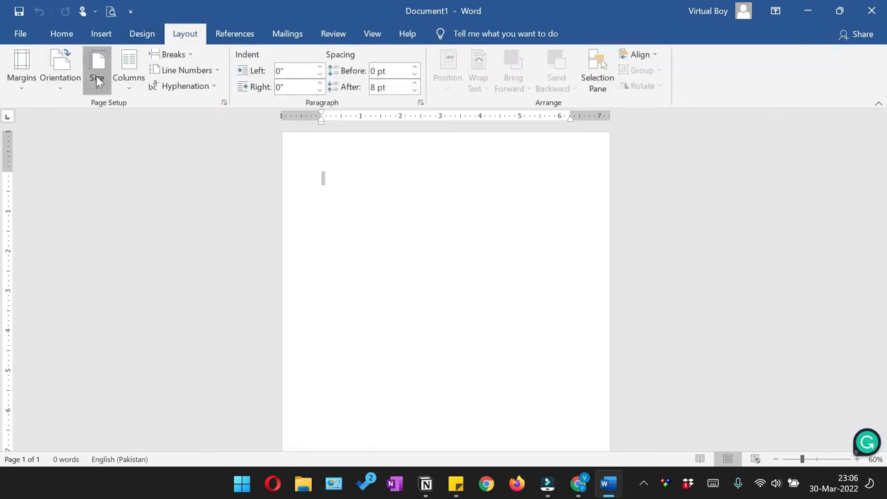
click(96, 76)
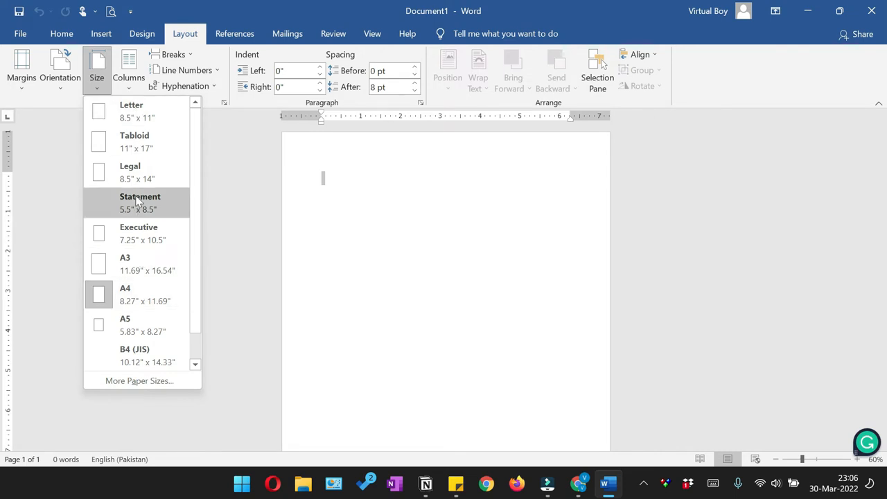
click(127, 298)
Step: Set the left and right page margins to 0.5" and change the page orientation to landscape
click(26, 86)
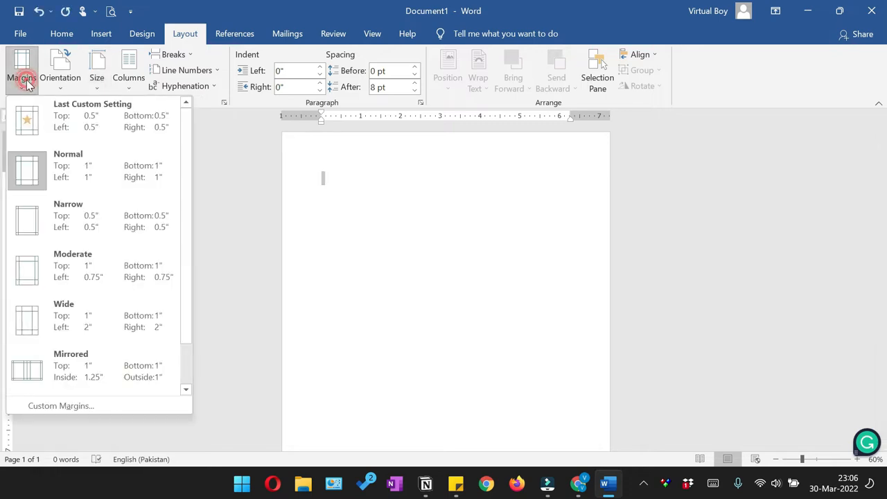
click(61, 407)
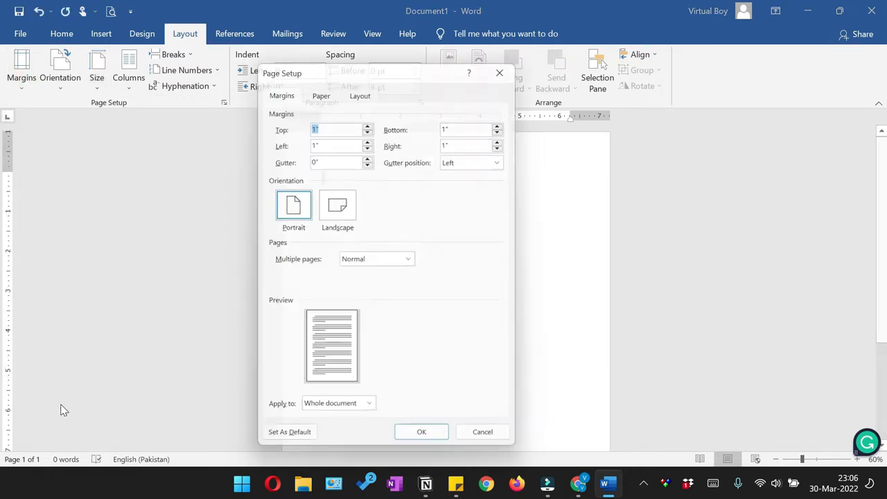
click(369, 144)
click(369, 144)
click(369, 144)
click(370, 144)
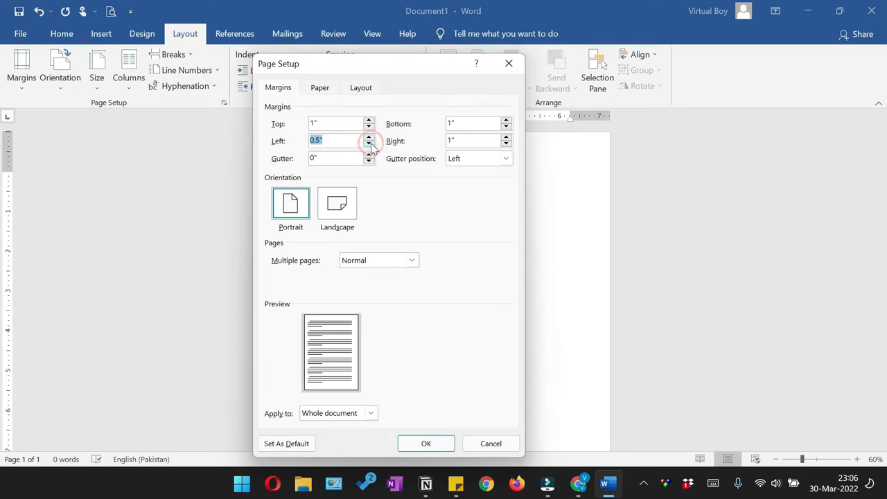
click(507, 145)
click(507, 144)
click(507, 144)
click(506, 144)
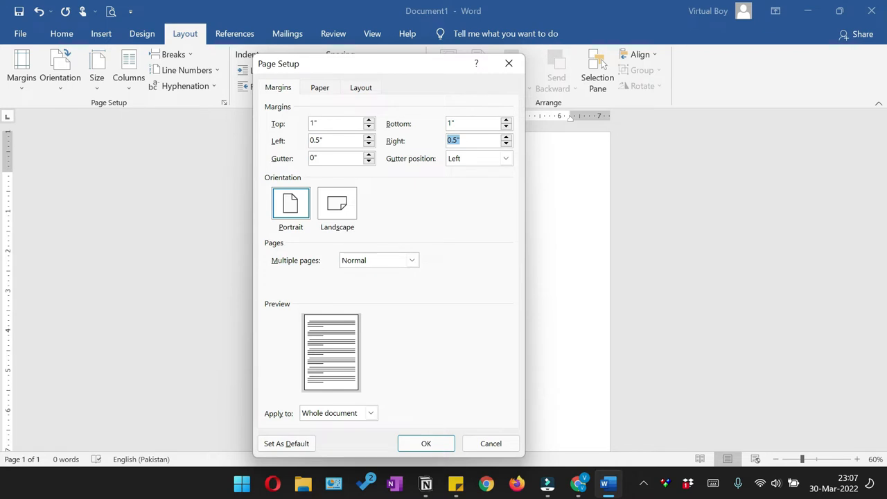
click(447, 444)
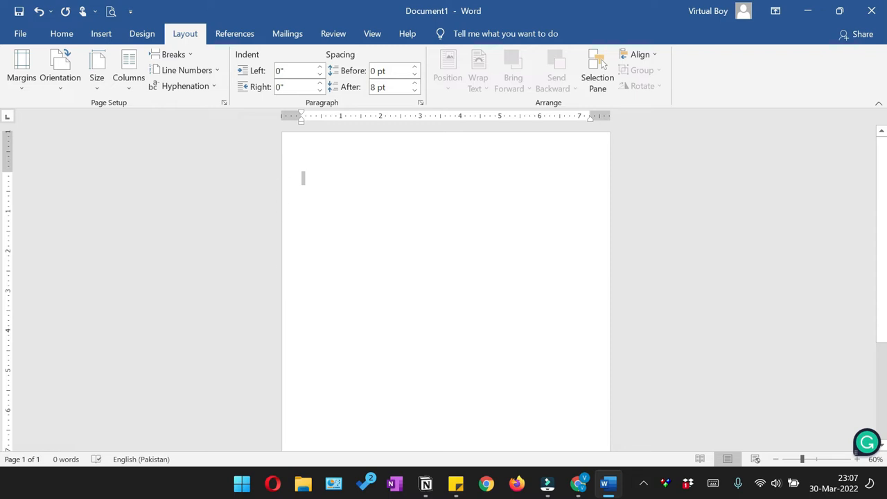
click(69, 64)
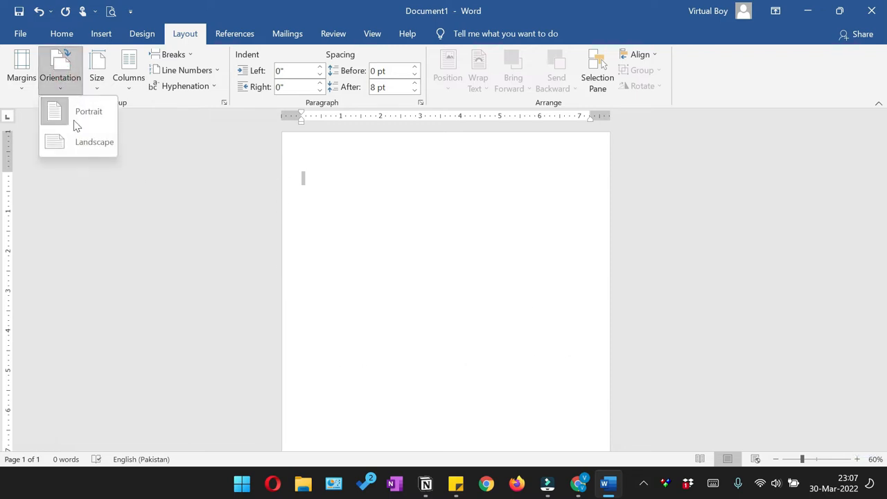
click(76, 143)
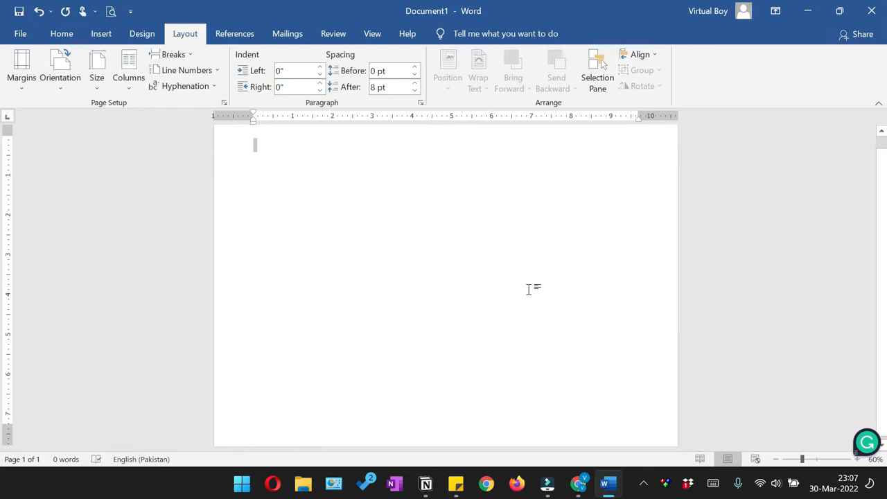
Step: Enter the title "BILL PAYMENT TRACKER" in the Abrade-UltraItalic font at 18 pt
click(63, 32)
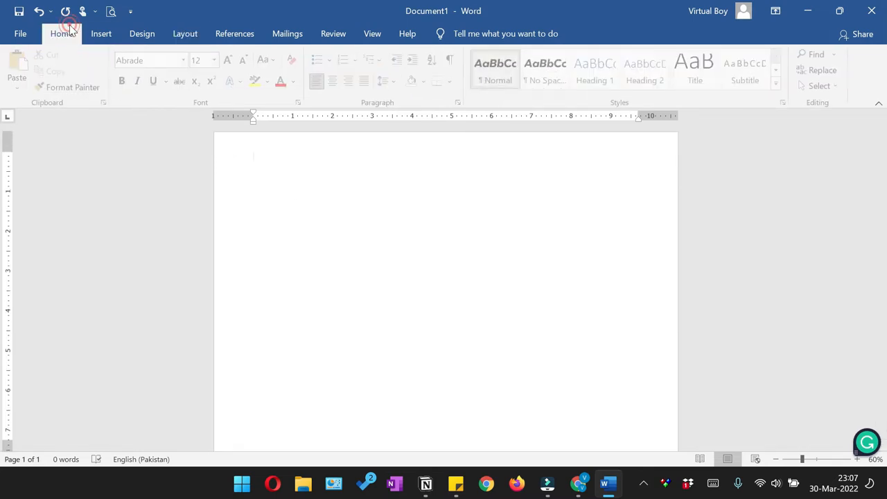
click(185, 60)
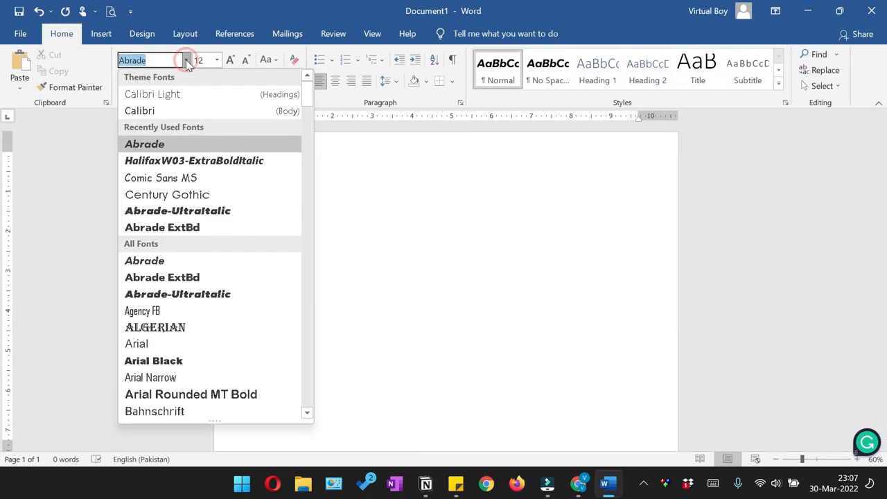
click(168, 210)
click(230, 60)
click(230, 60)
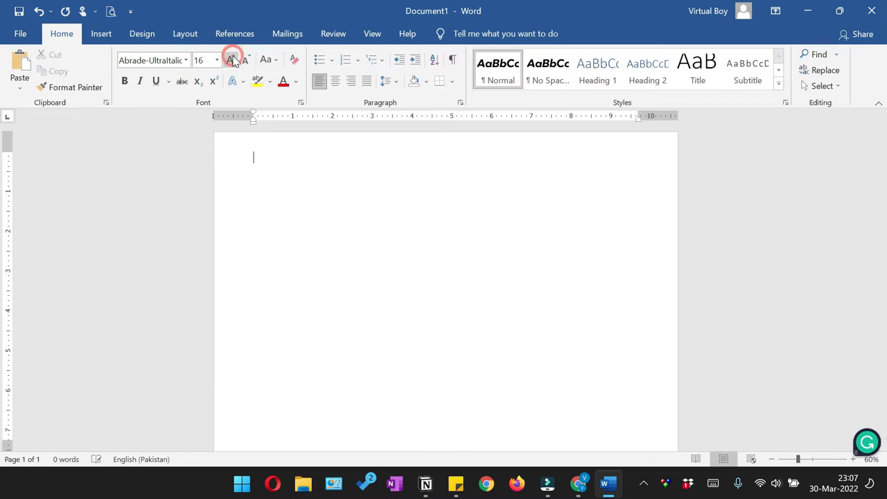
click(230, 60)
text(BILL PAYMENT TRACKER)
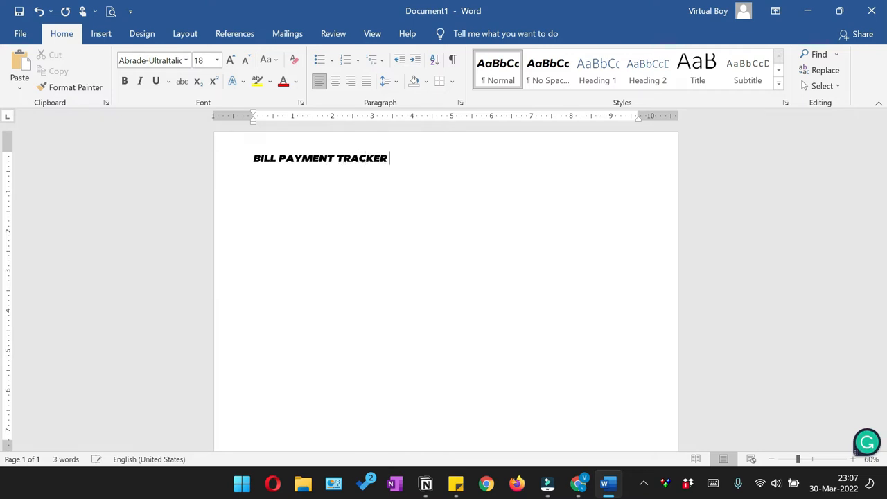
Step: Enlarge the title to 20 pt, centre it on the page and start a left-aligned line below it
key(ctrl+a)
click(335, 81)
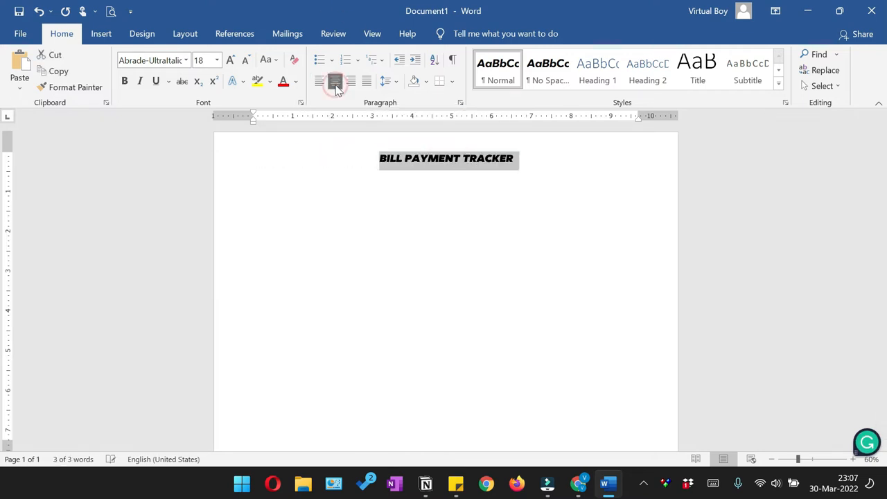
click(319, 81)
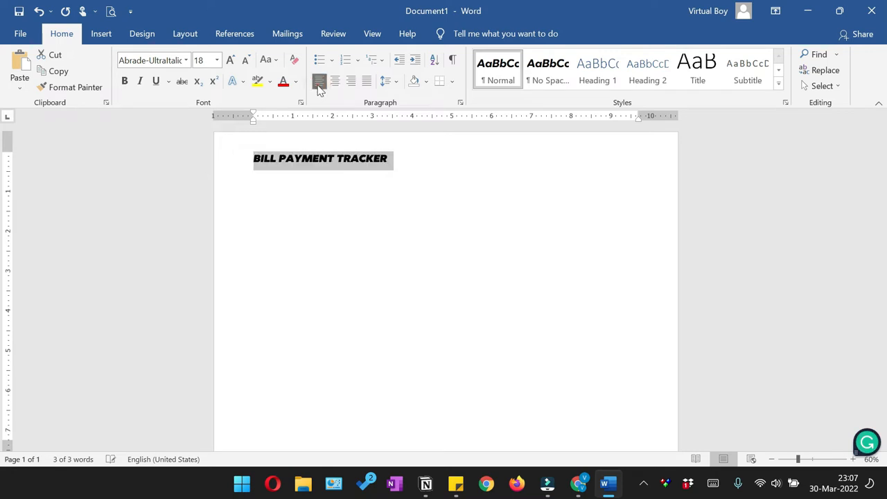
click(230, 60)
click(368, 208)
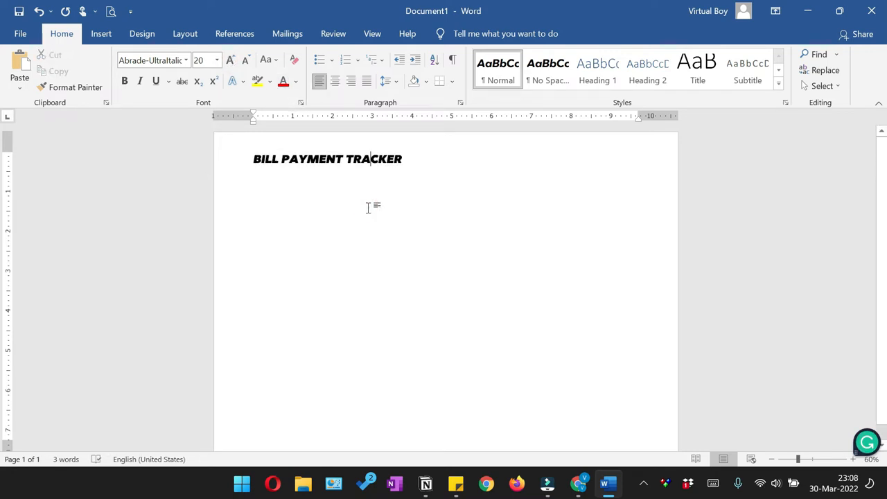
key(End)
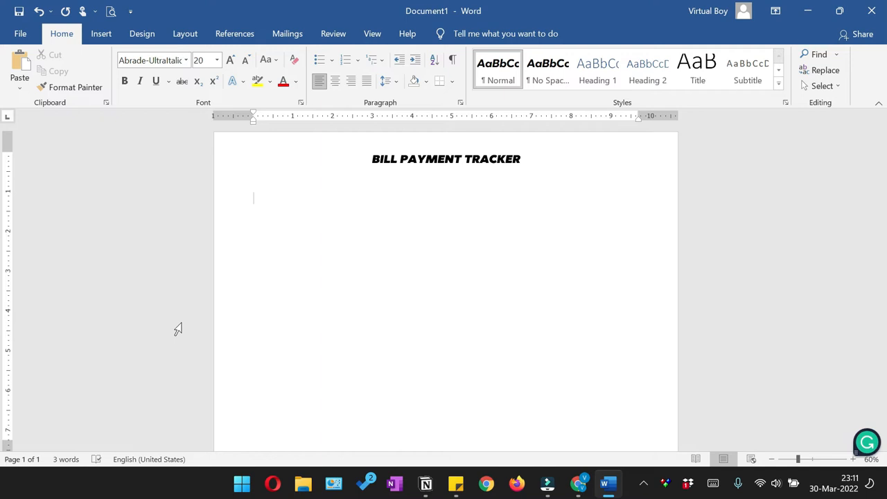
Step: Add a "MONTH __________" line below the title and reduce its text size
text(MONT)
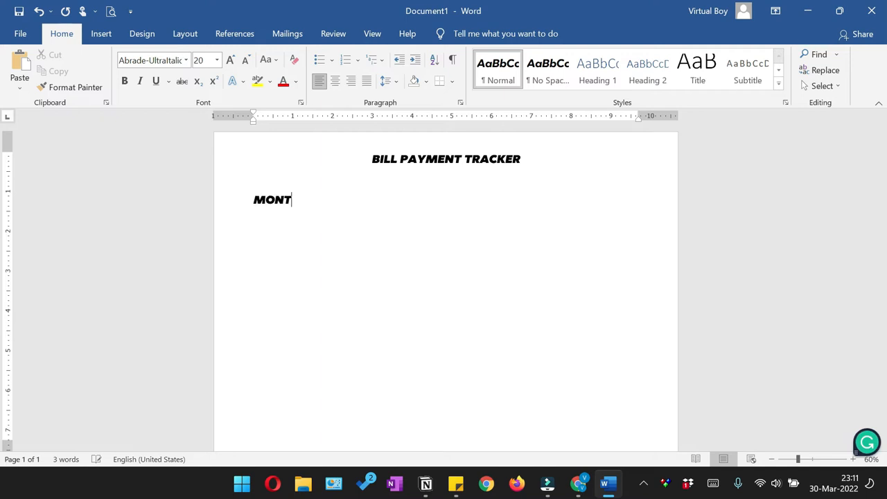
text(H __________)
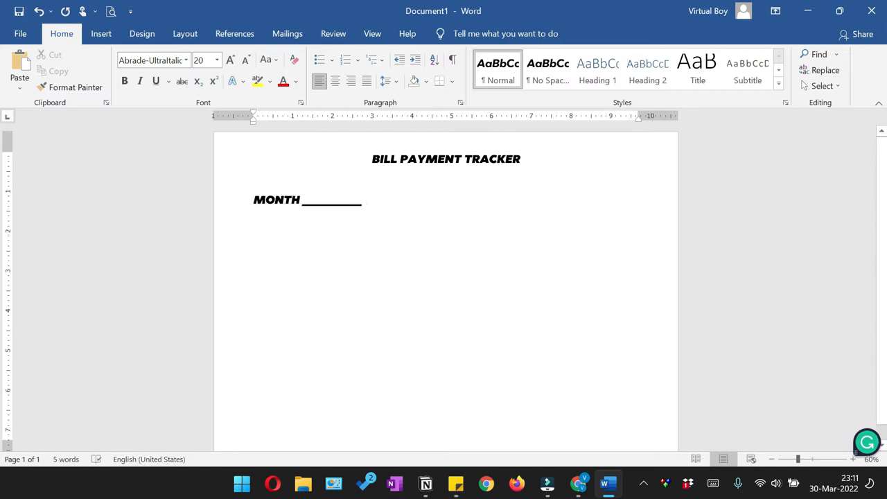
drag(368, 203, 255, 202)
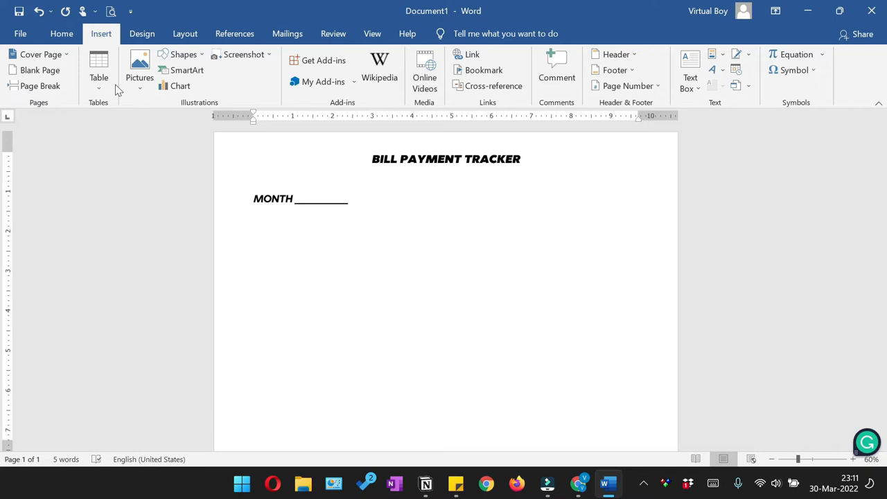
Step: Insert a table of five columns and eight rows below the MONTH line, with its text in Abrade 14 pt
click(99, 77)
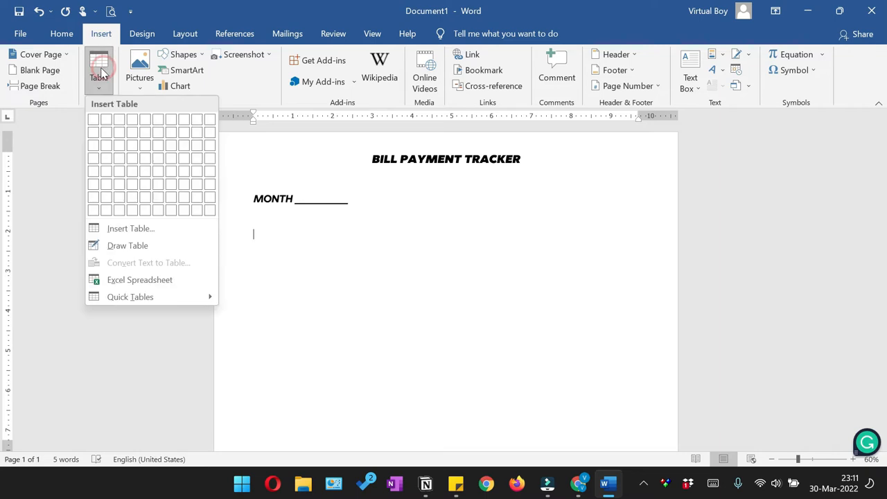
click(147, 211)
click(248, 224)
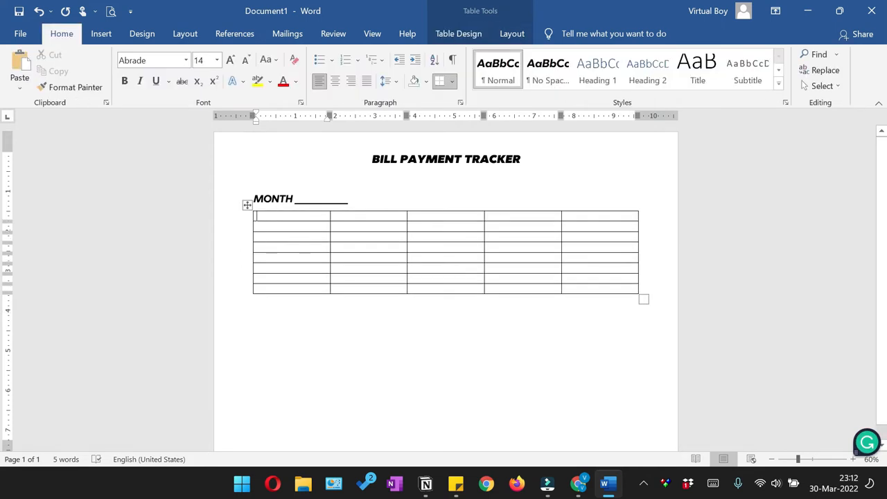
Step: Fill the table's header row with DESCRIPTION, AMOUNT, DUE DATE, AUTOPAY and NOTES
click(280, 217)
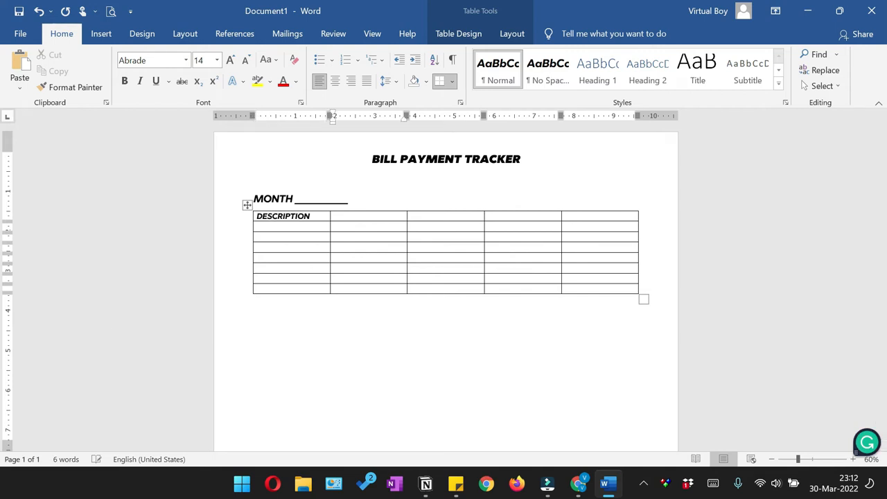
text(AMOUNT)
key(Tab)
text(DUE DATE)
key(Tab)
text(AUTOPAY)
key(Tab)
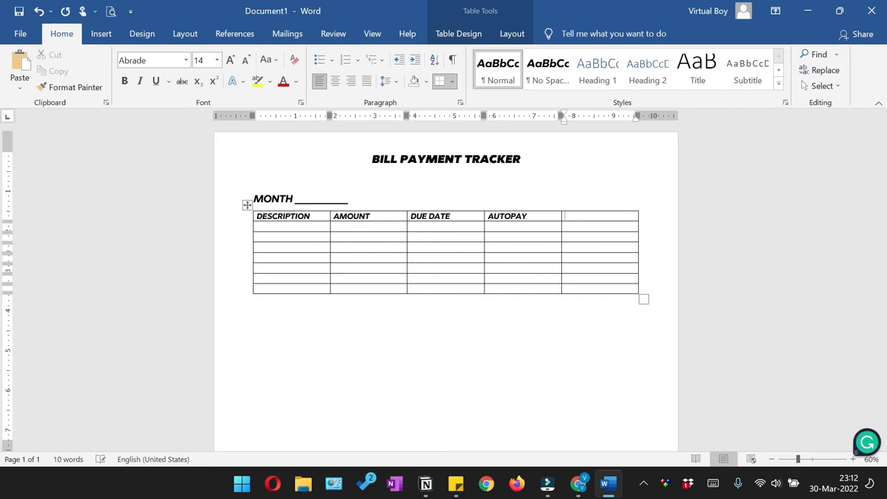
text(NOTES)
Step: Centre the text in all table cells both ways and set the row height to 0.5"
click(247, 205)
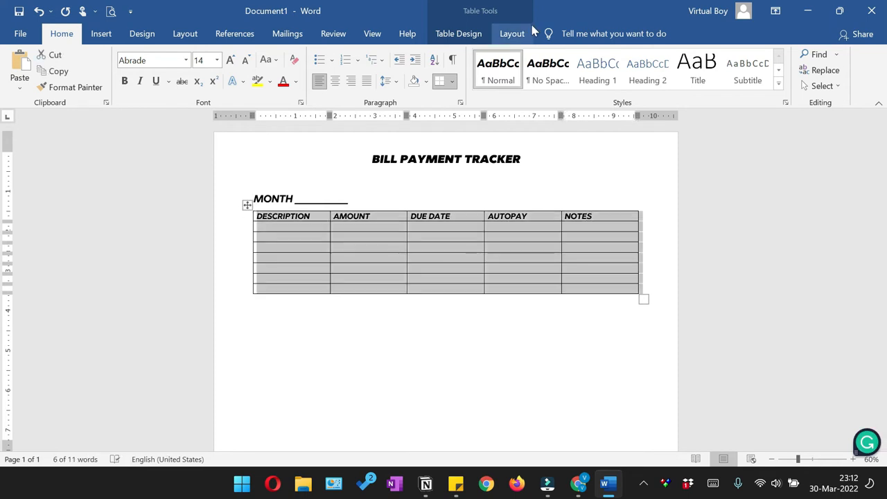
click(514, 33)
click(622, 72)
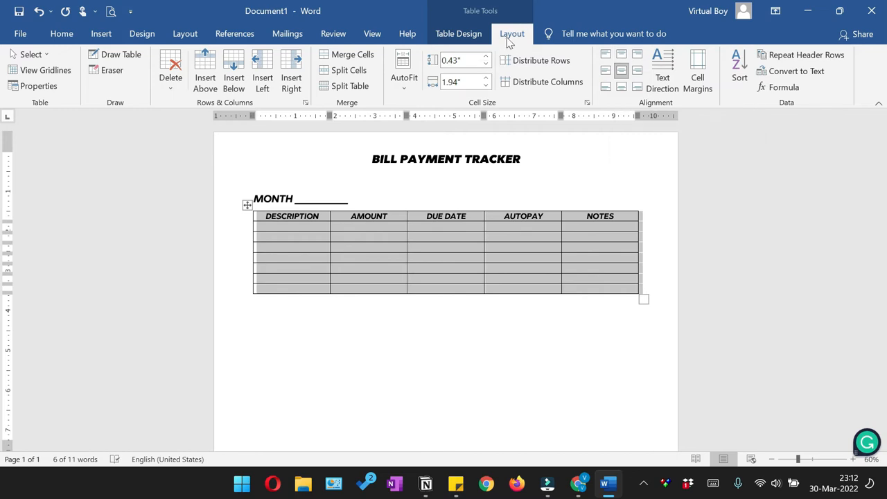
click(488, 57)
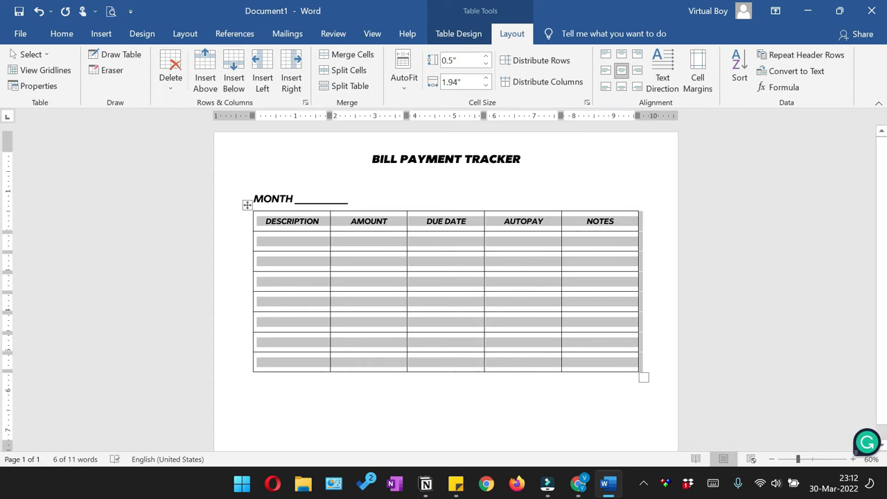
Step: Insert four more rows at the end of the table, below the last four rows
click(298, 403)
drag(292, 347, 288, 285)
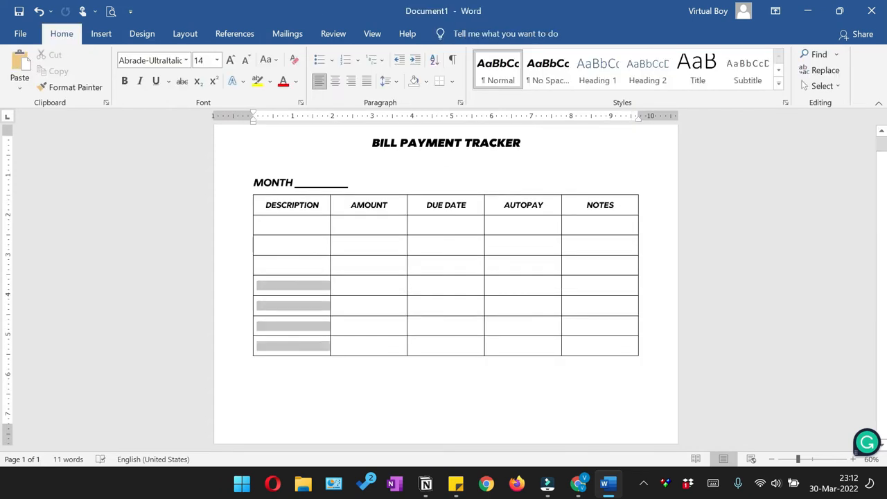
right_click(289, 287)
click(449, 316)
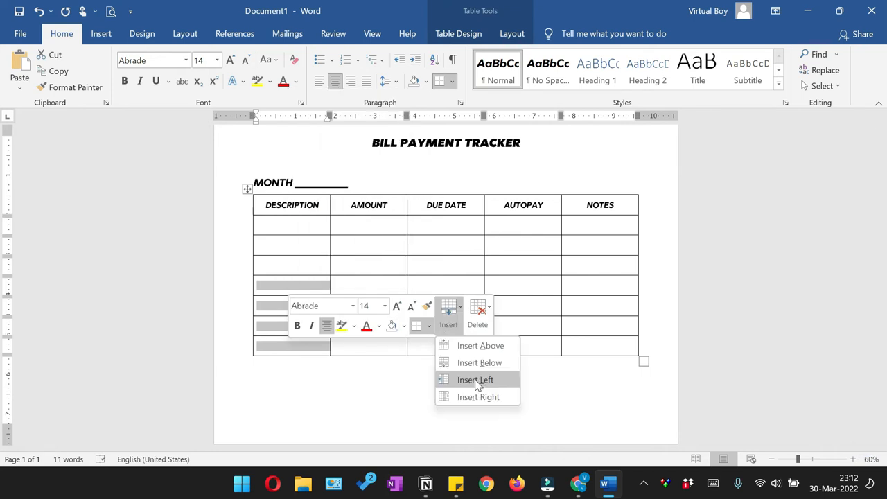
click(479, 363)
Step: Delete the table row that has spilled over onto the second page
right_click(447, 403)
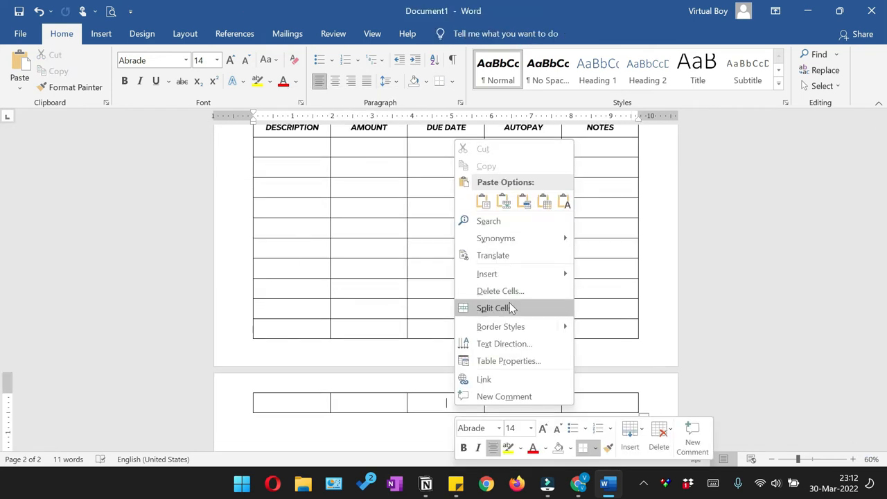
click(658, 438)
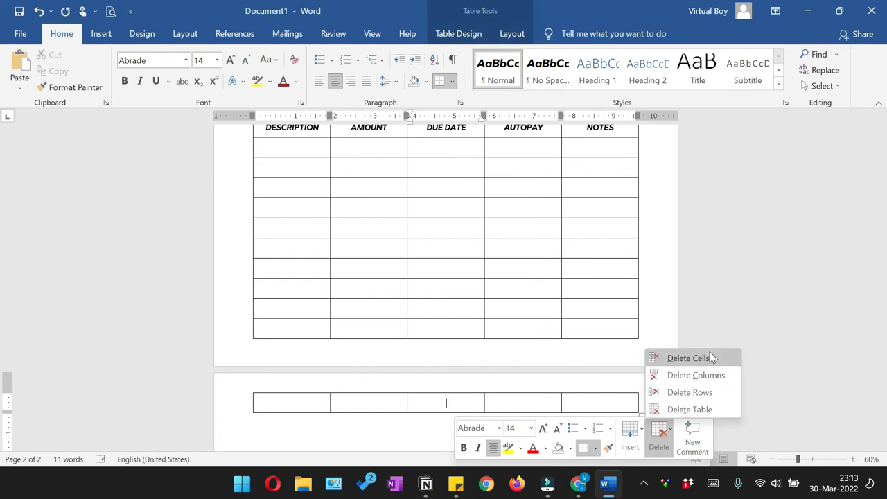
click(710, 392)
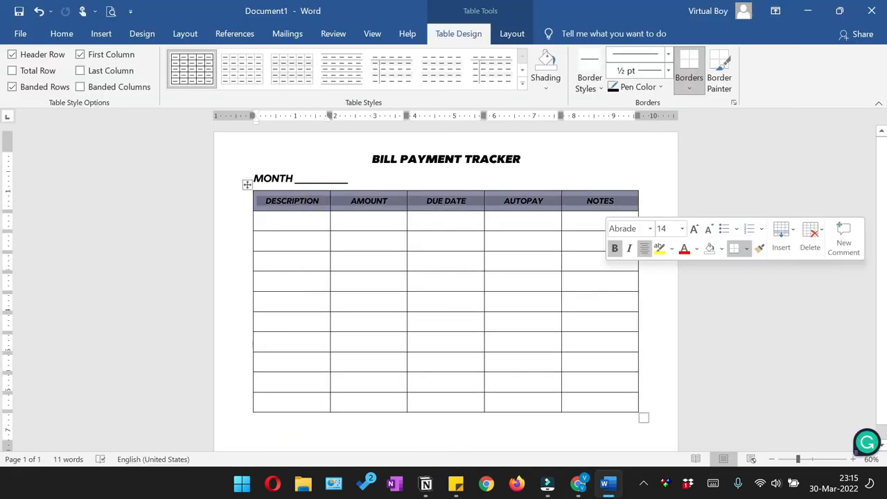
Step: Shade the table's header row with the custom pink colour #F56D91
click(546, 88)
click(558, 256)
double_click(420, 315)
right_click(424, 315)
click(388, 358)
click(510, 144)
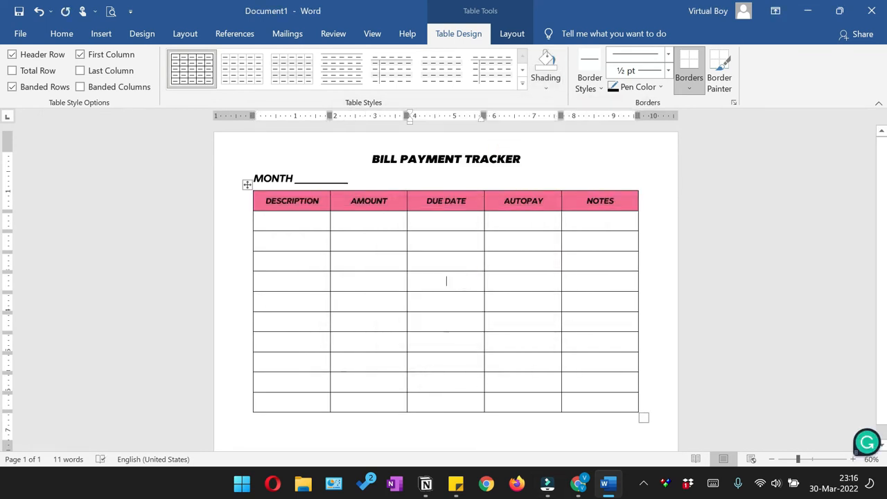
Step: Shade the second row below the table header with the custom off-white colour #F7F5F2
drag(291, 242, 602, 241)
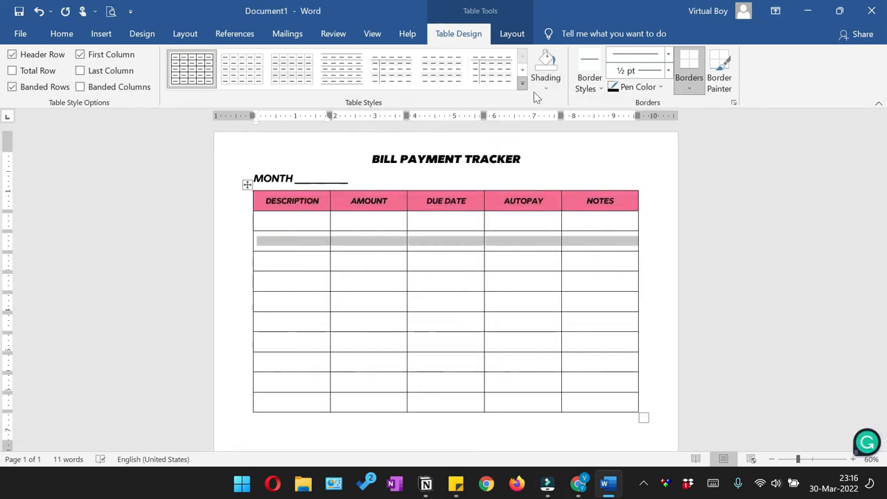
click(546, 87)
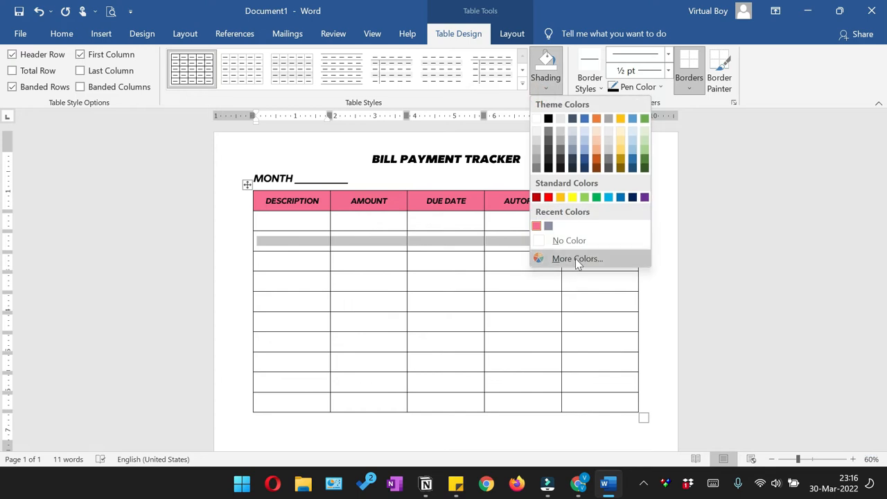
click(562, 257)
double_click(419, 316)
right_click(424, 315)
click(388, 358)
click(511, 145)
Step: Try to repeat the off-white shading on the fourth, sixth, eighth and tenth rows below the header
drag(303, 282, 588, 289)
key(F4)
drag(303, 323, 590, 323)
drag(301, 361, 589, 363)
key(F4)
drag(305, 402, 589, 402)
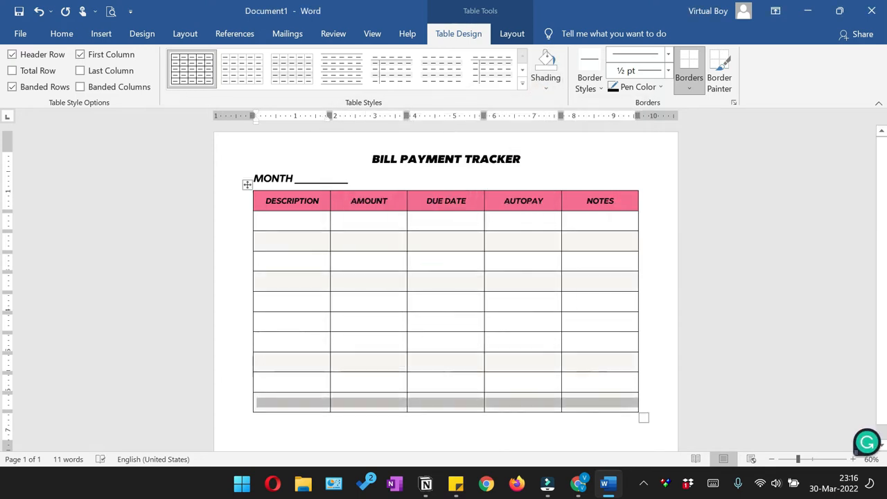
key(F4)
key(ctrl+z)
key(ctrl+z)
key(ctrl+z)
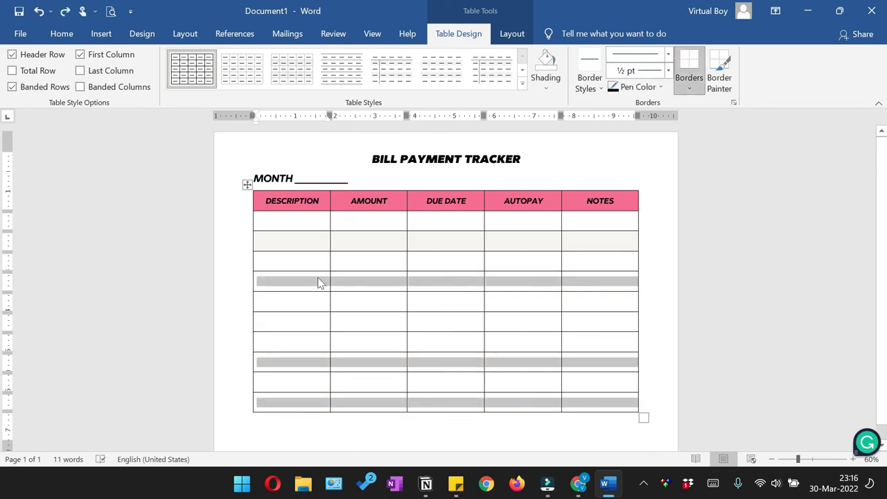
Step: Shade the fourth, sixth, eighth and tenth rows below the header with the recently used off-white colour
click(293, 262)
drag(298, 281, 588, 281)
click(545, 87)
click(539, 229)
drag(299, 322, 588, 322)
key(F4)
drag(300, 362, 588, 362)
key(F4)
drag(299, 402, 588, 402)
key(F4)
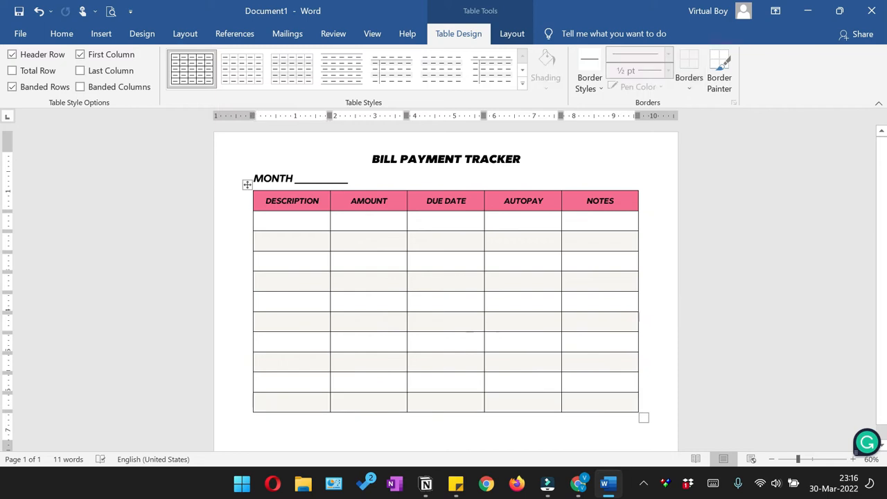
Step: Set the BILL PAYMENT TRACKER title's font colour to #8D8DAA, copied from the Color Hunt palette in the browser
triple_click(431, 163)
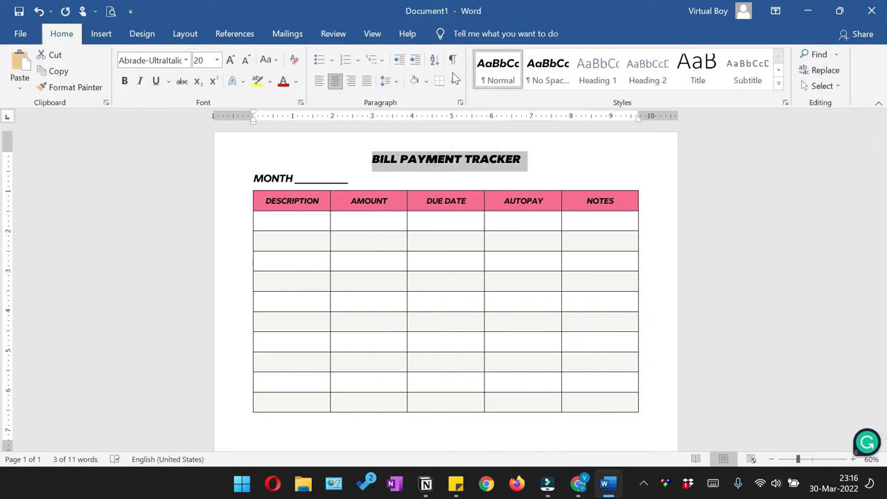
click(141, 35)
click(63, 34)
click(296, 81)
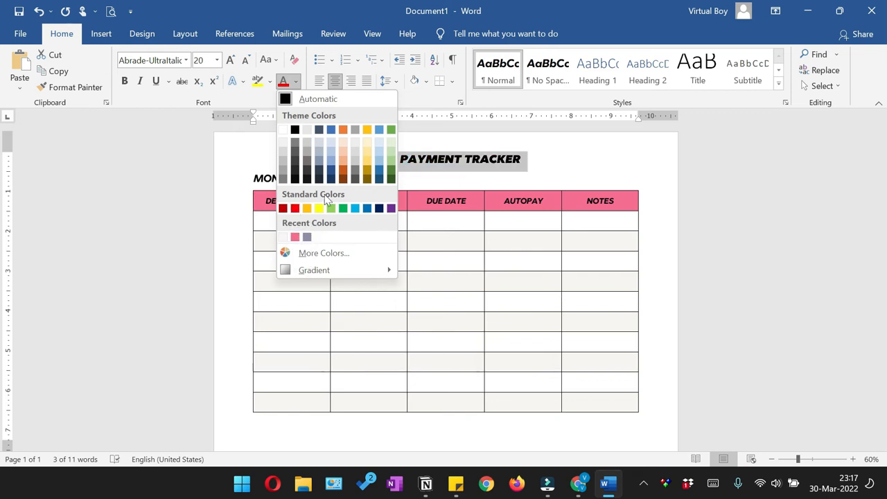
click(444, 298)
click(584, 483)
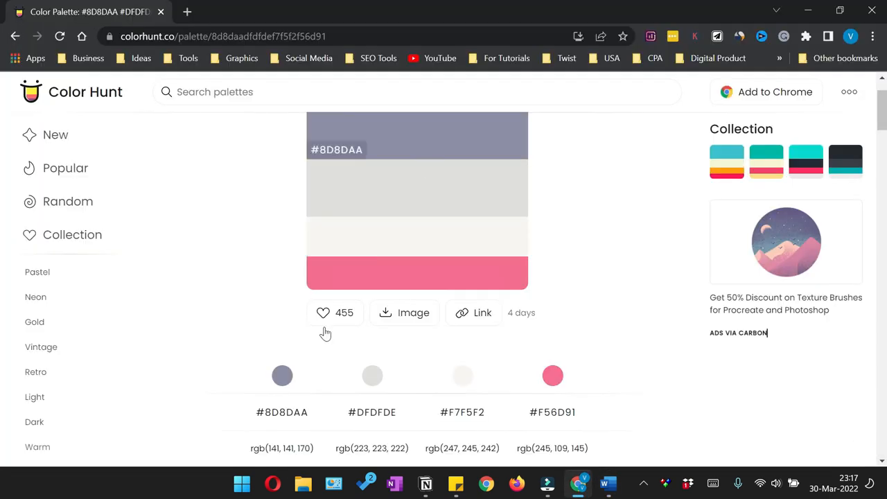
click(808, 10)
click(410, 145)
double_click(424, 316)
right_click(424, 316)
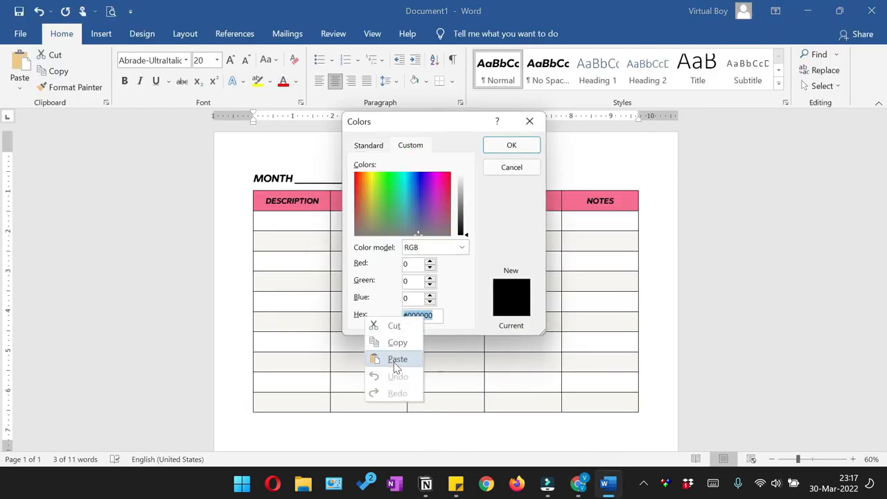
click(399, 359)
click(511, 145)
Step: Change the title's font colour to a dark grey shade of the black theme colour
click(472, 159)
triple_click(472, 159)
click(296, 81)
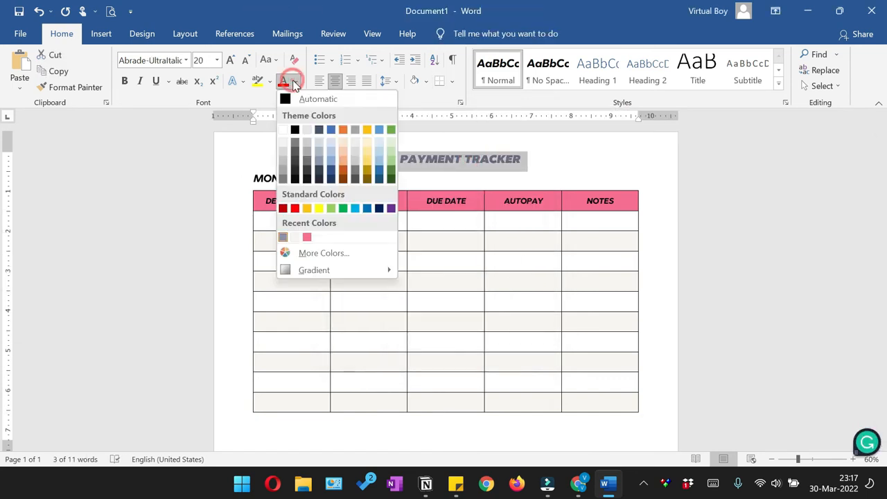
click(296, 158)
click(296, 239)
Step: Reduce the MONTH line's font size by two steps and set the table's text to 14 pt
drag(356, 180, 254, 179)
click(246, 60)
click(246, 60)
click(370, 319)
click(217, 61)
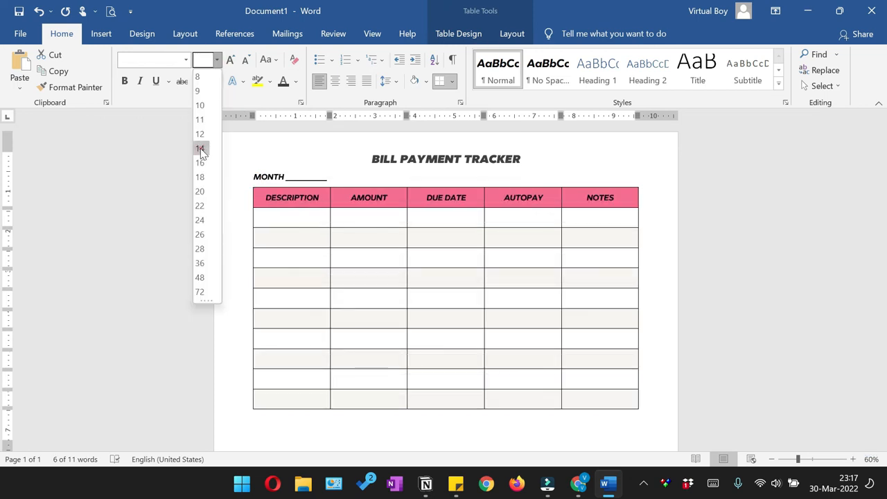
click(200, 149)
Step: Widen the DESCRIPTION column and distribute the AMOUNT, DUE DATE, AUTOPAY and NOTES columns evenly
drag(331, 218, 357, 219)
click(382, 277)
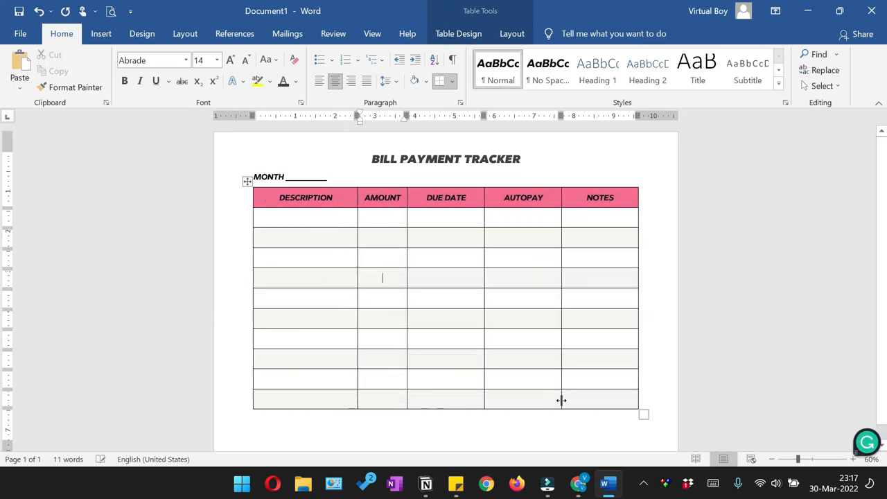
drag(605, 400, 382, 198)
click(504, 36)
click(521, 85)
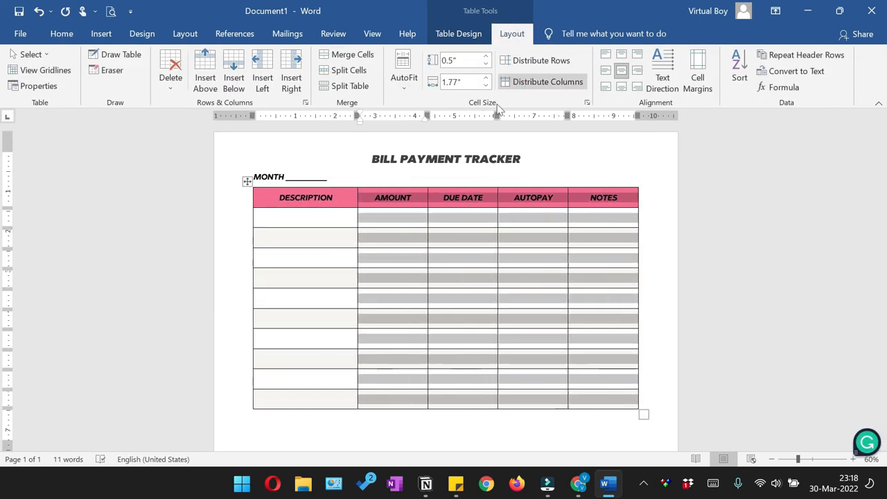
click(541, 431)
Step: Insert a blank line between the title and the MONTH line
scroll(541, 432, down, 1)
click(254, 162)
key(Return)
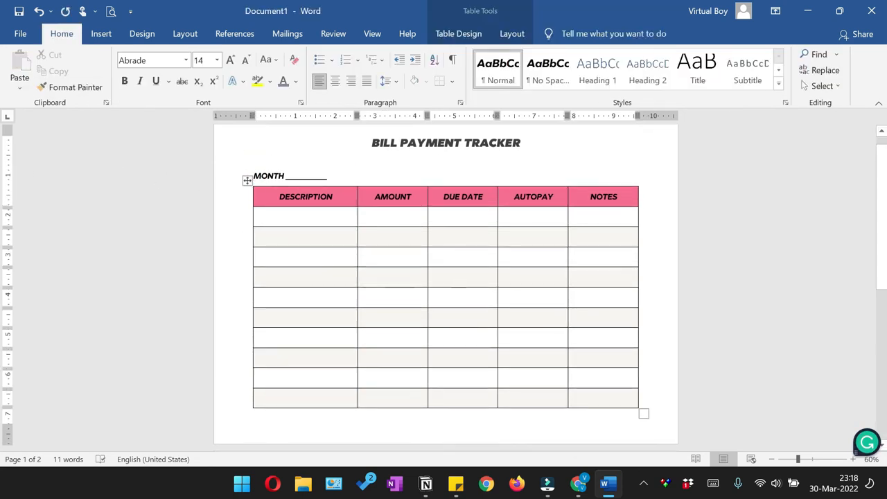
Step: Check the tracker's page layout in the print preview
click(111, 11)
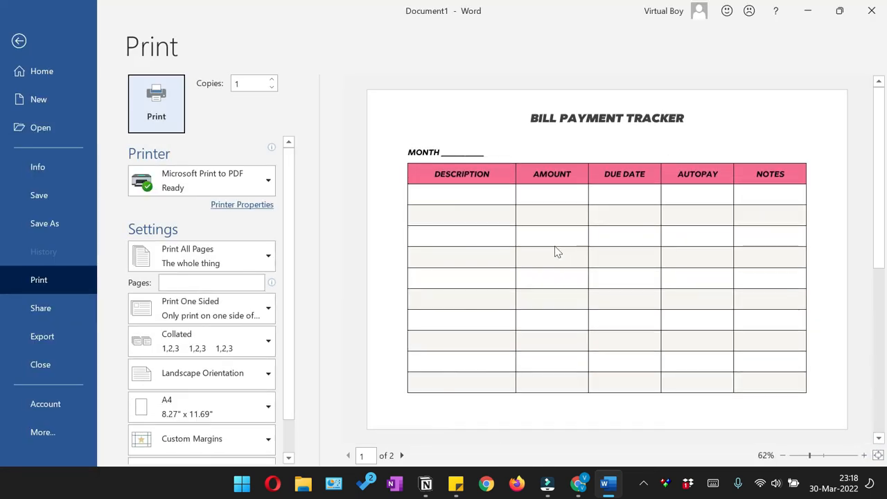
key(Escape)
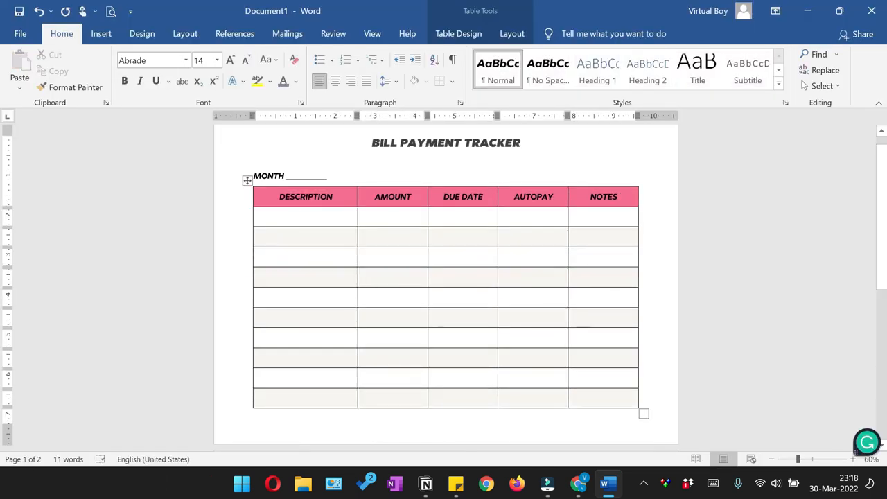
click(110, 11)
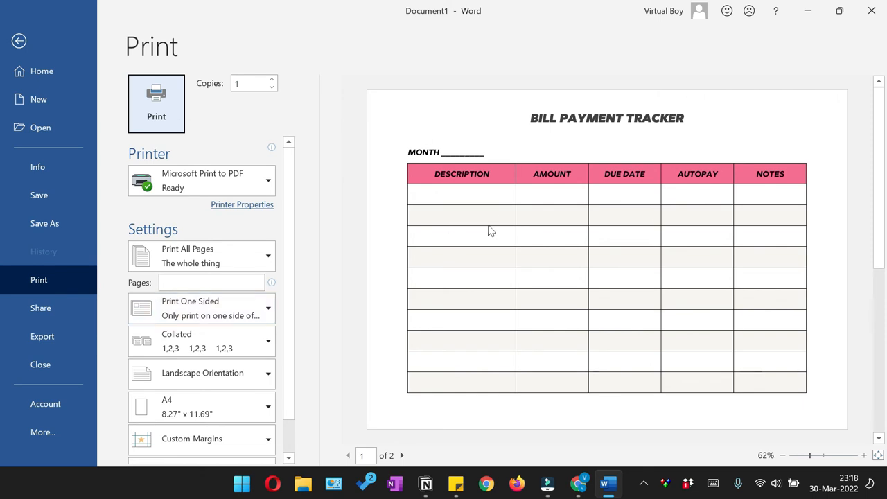
Step: Save the document as BILL PAYMENT TRACKER on the Desktop, plus a PDF copy of the same name, and view the PDF
click(45, 223)
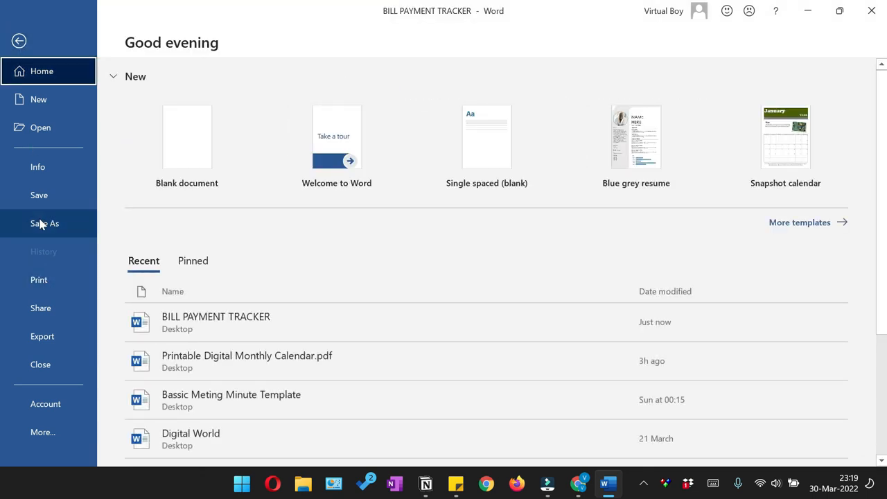
click(39, 223)
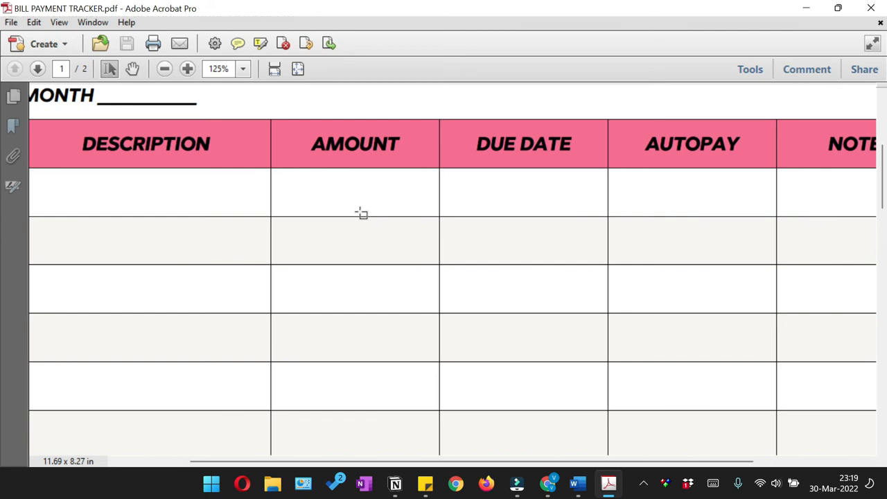
scroll(361, 212, down, 2)
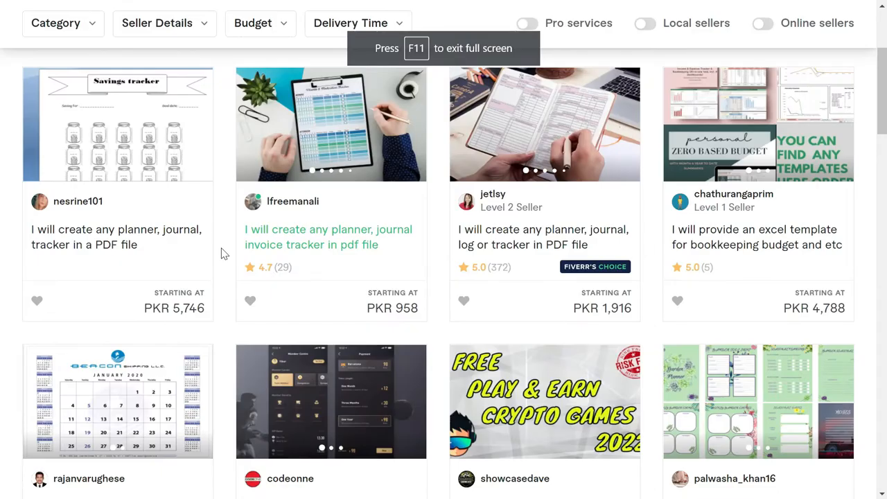
Step: Examine the Fiverr service listings and their starting prices for the search "BILL PAYMENT TRACKER"
scroll(85, 221, up, 3)
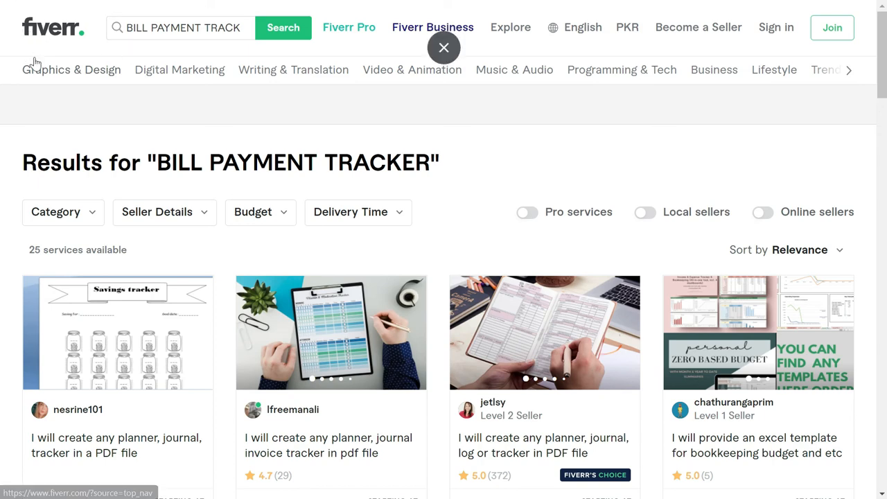
scroll(220, 238, down, 2)
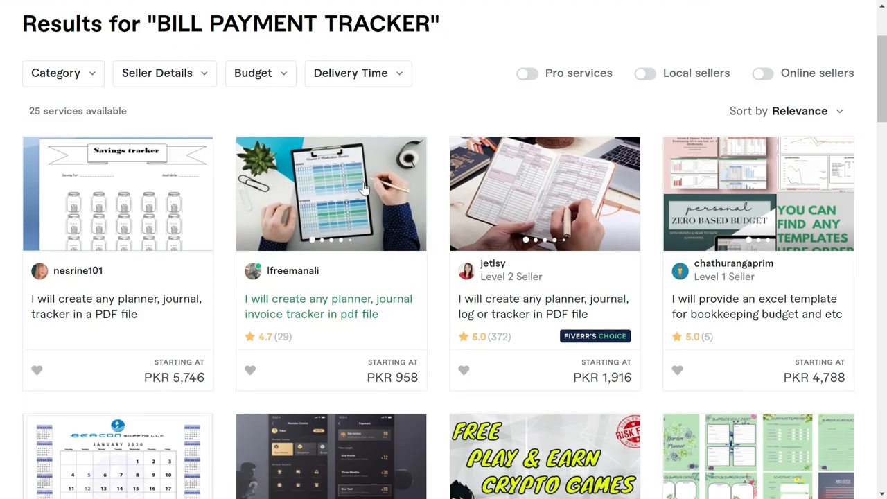
scroll(214, 292, down, 4)
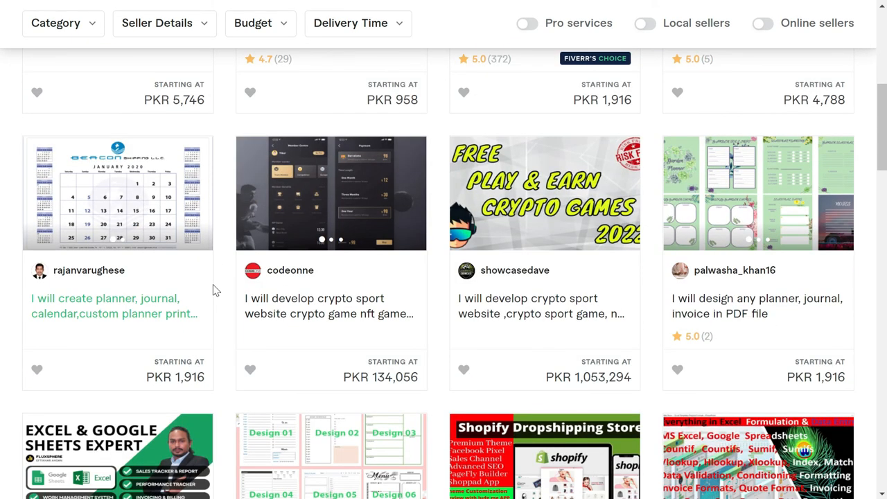
scroll(213, 291, up, 3)
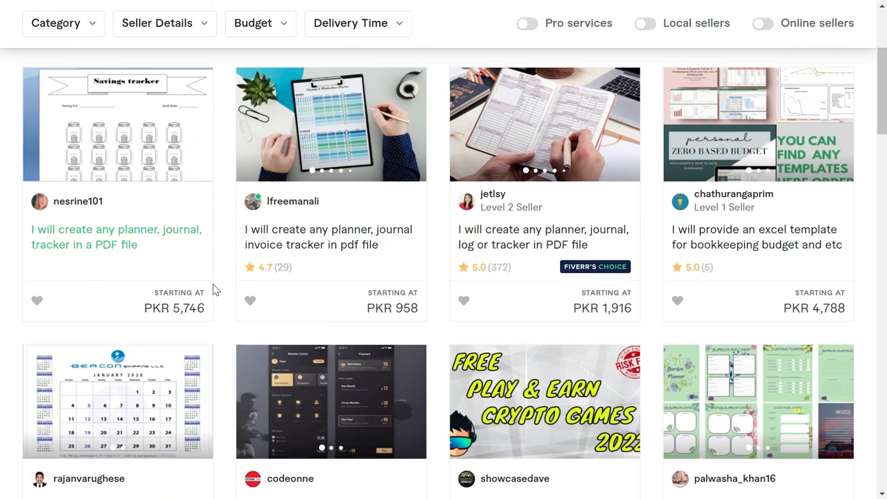
scroll(213, 291, up, 3)
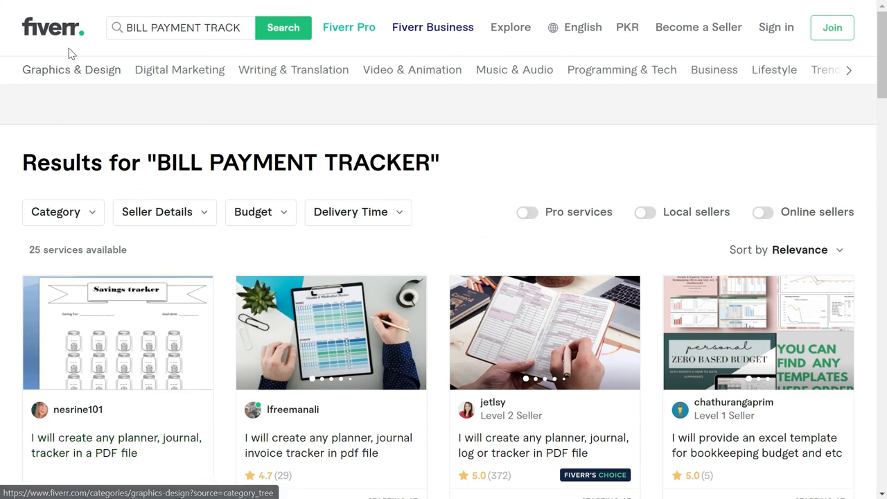
scroll(343, 255, down, 3)
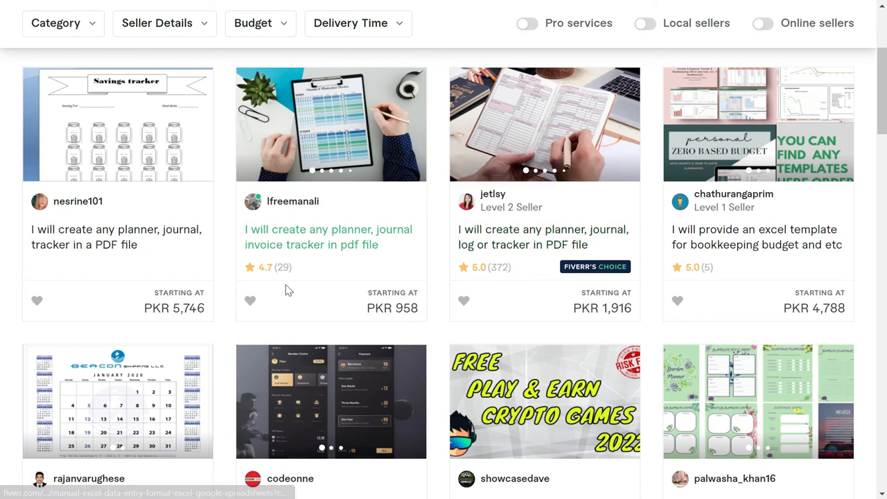
scroll(289, 291, up, 3)
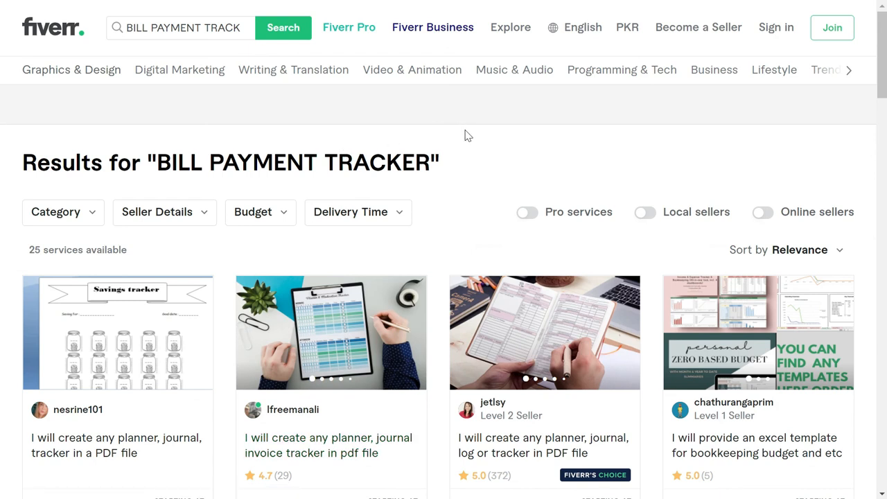